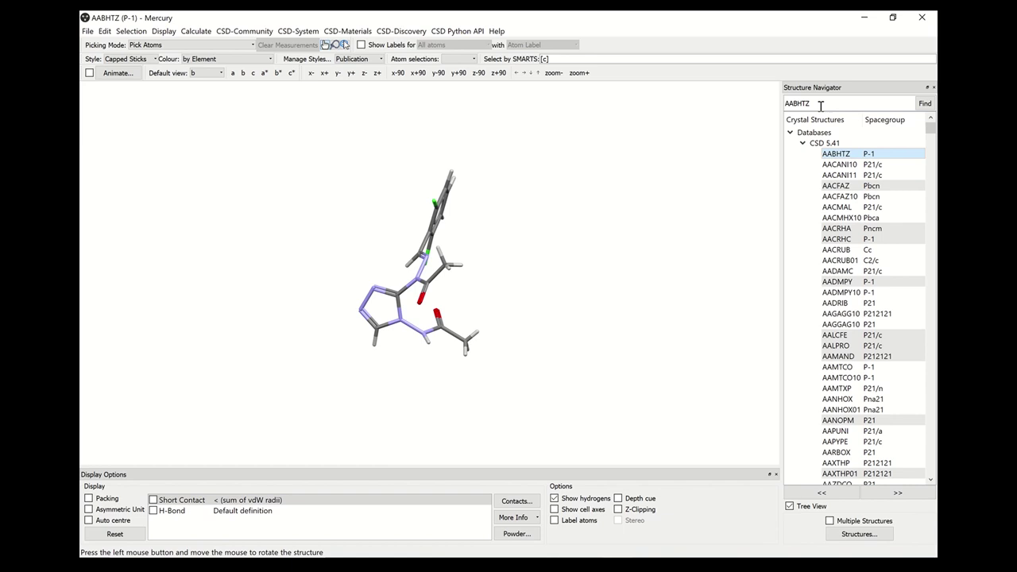
Step: Replace the Structure Navigator search text with the refcode HXACAN01
{"action": "left_click_drag", "start_coordinate": [819, 105], "coordinate": [746, 109]}
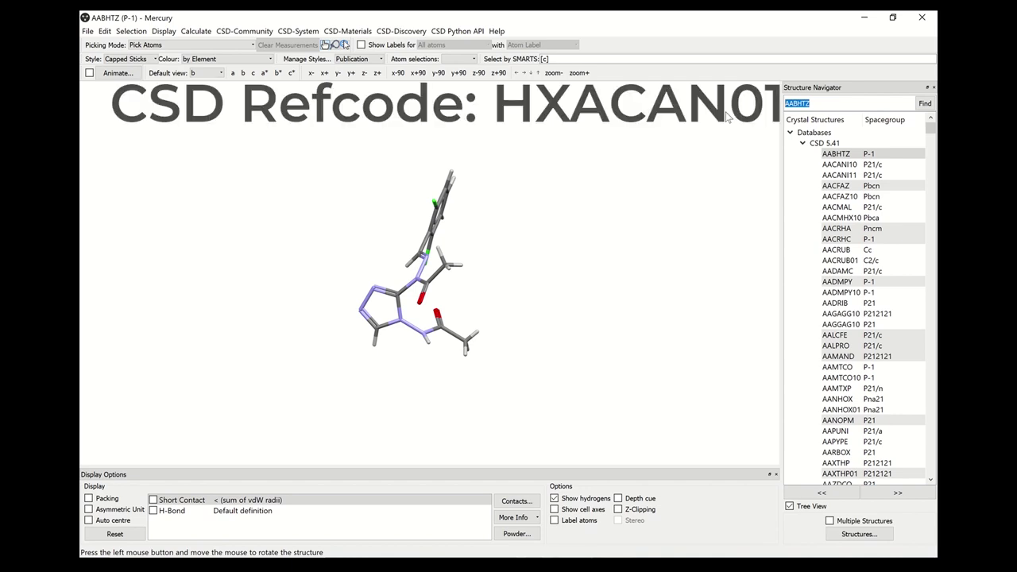
{"action": "type", "text": "H"}
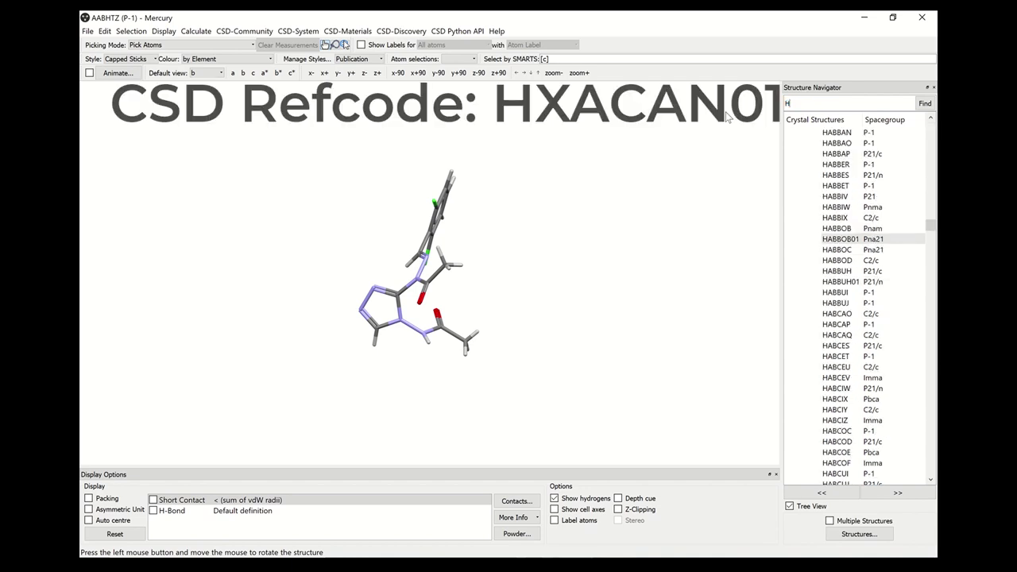
{"action": "type", "text": "XAC"}
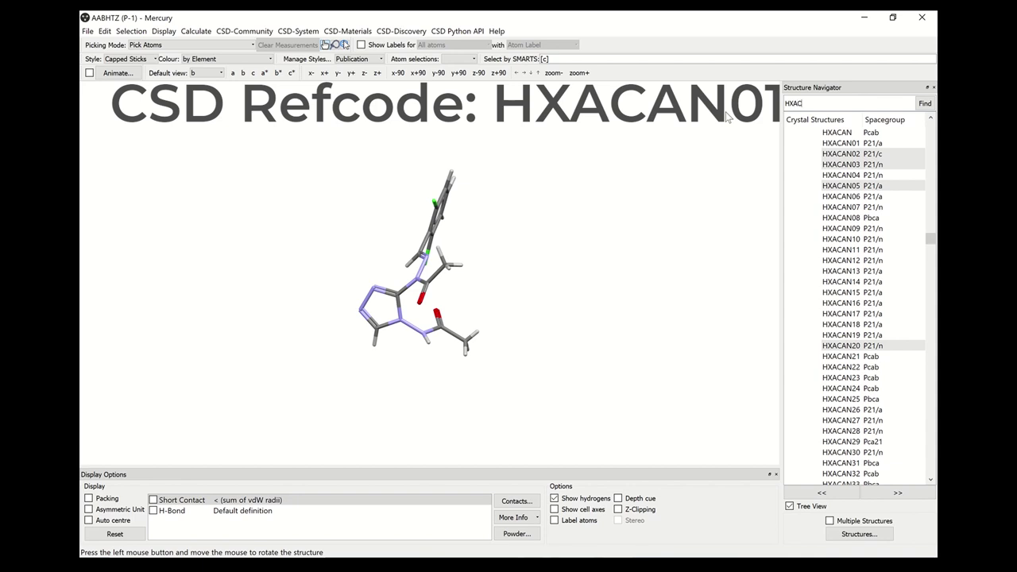
{"action": "type", "text": "AN0"}
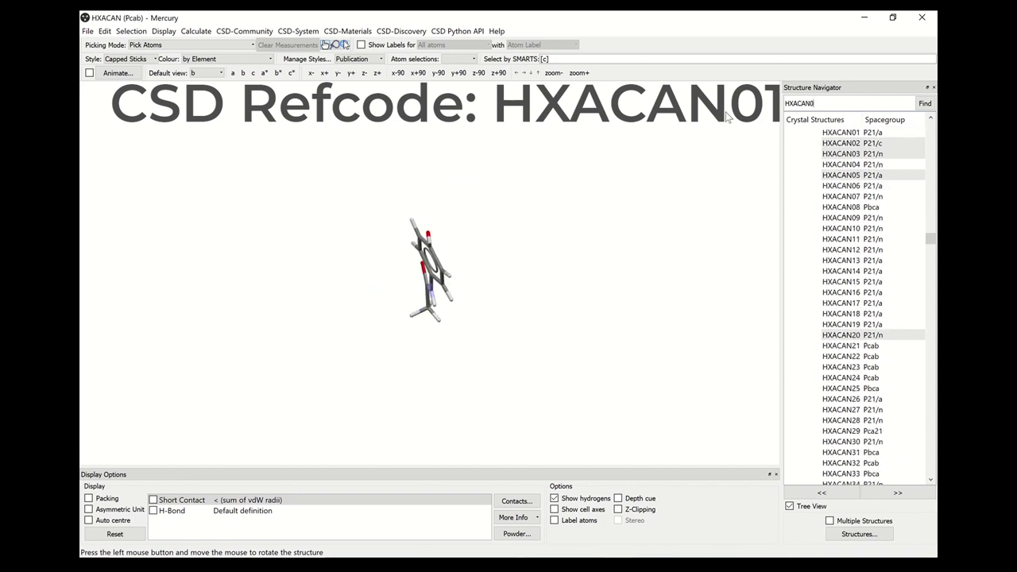
{"action": "type", "text": "1"}
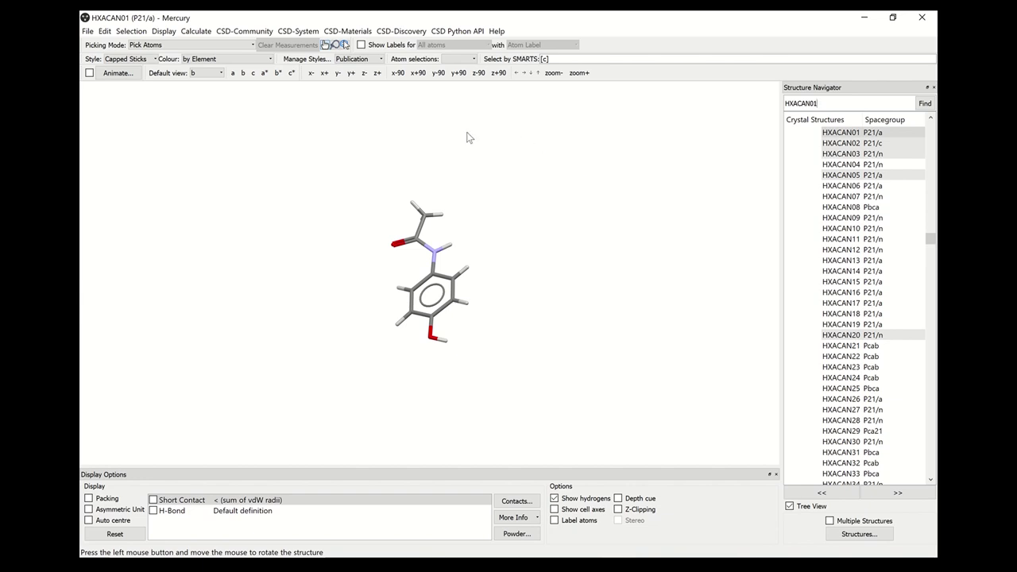
Step: Launch the Aromatics Analyser from the CSD-Materials menu
{"action": "left_click", "coordinate": [345, 32]}
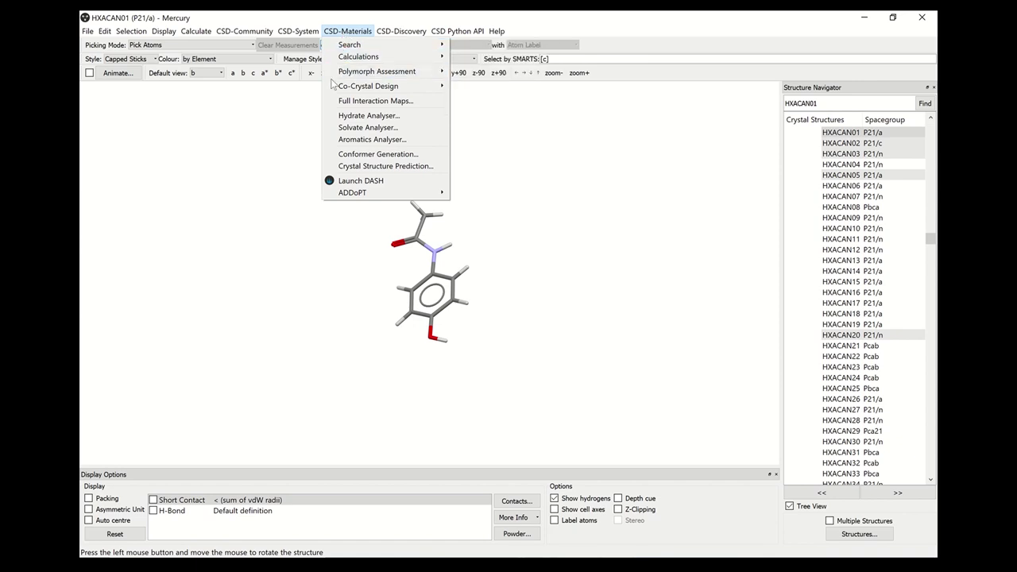
{"action": "left_click", "coordinate": [375, 140]}
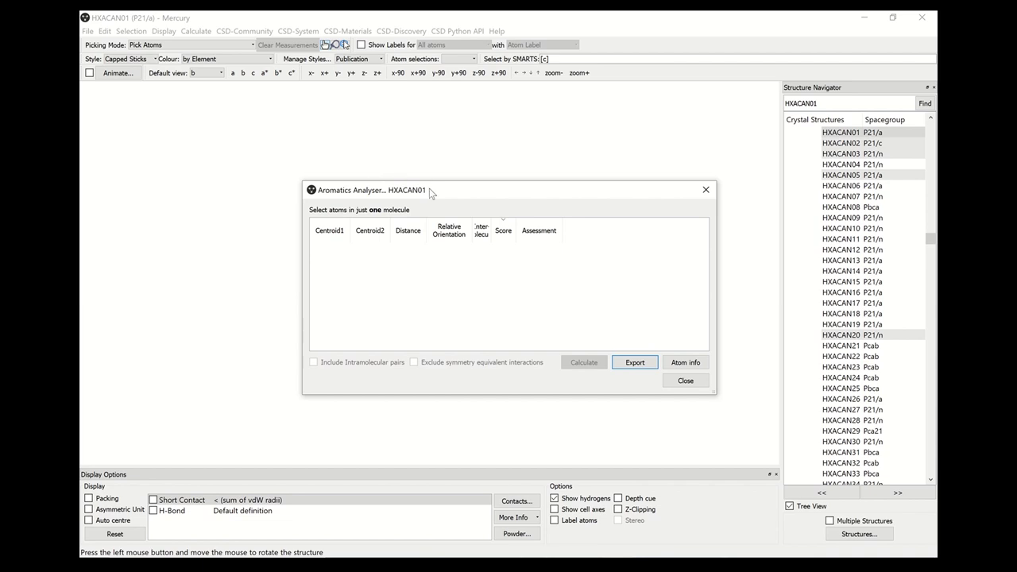
Step: Move the analyser aside, select all paracetamol atoms, and attempt the calculation
{"action": "left_click_drag", "start_coordinate": [443, 190], "coordinate": [638, 185]}
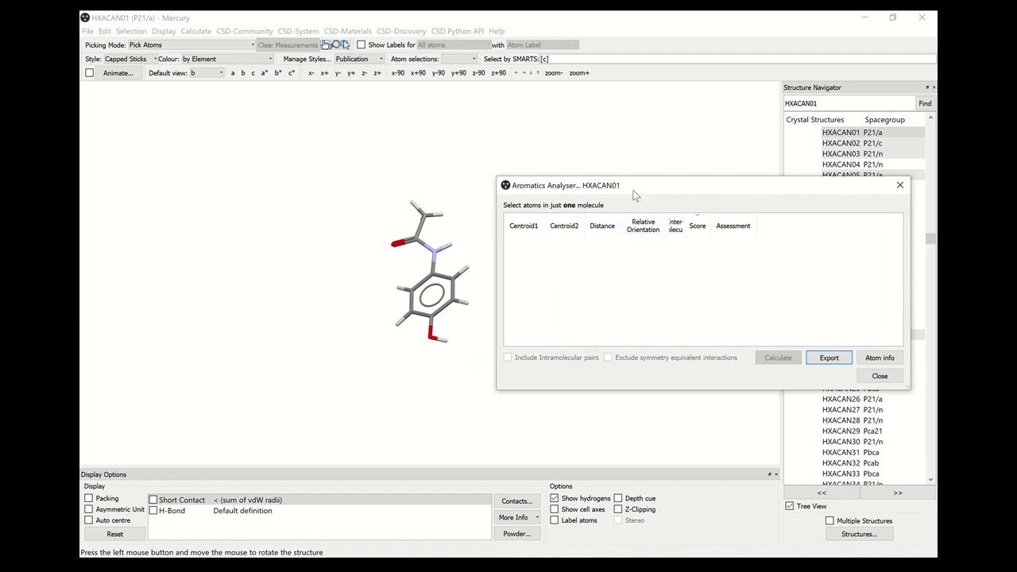
{"action": "double_click", "coordinate": [413, 316]}
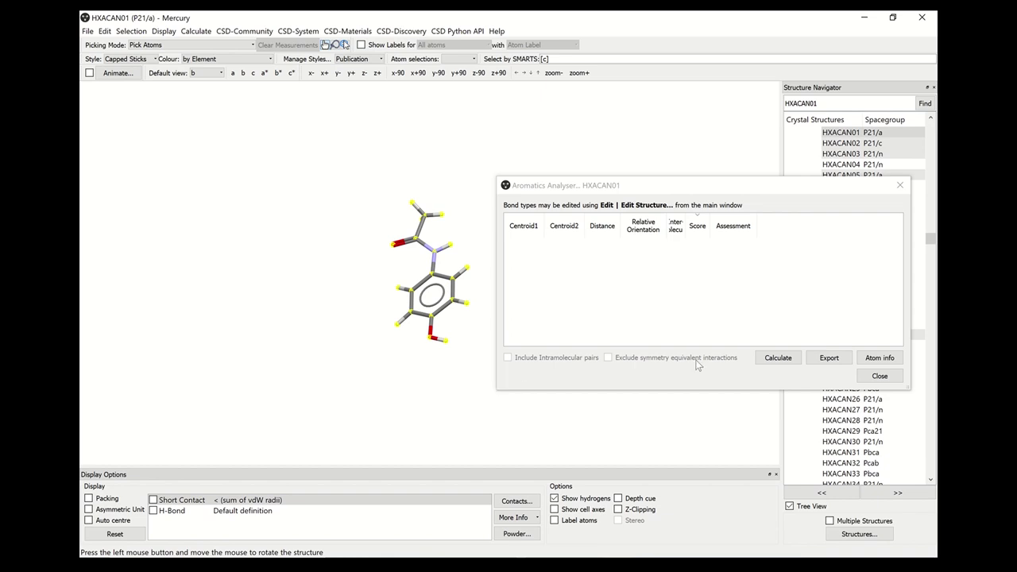
{"action": "left_click", "coordinate": [778, 363]}
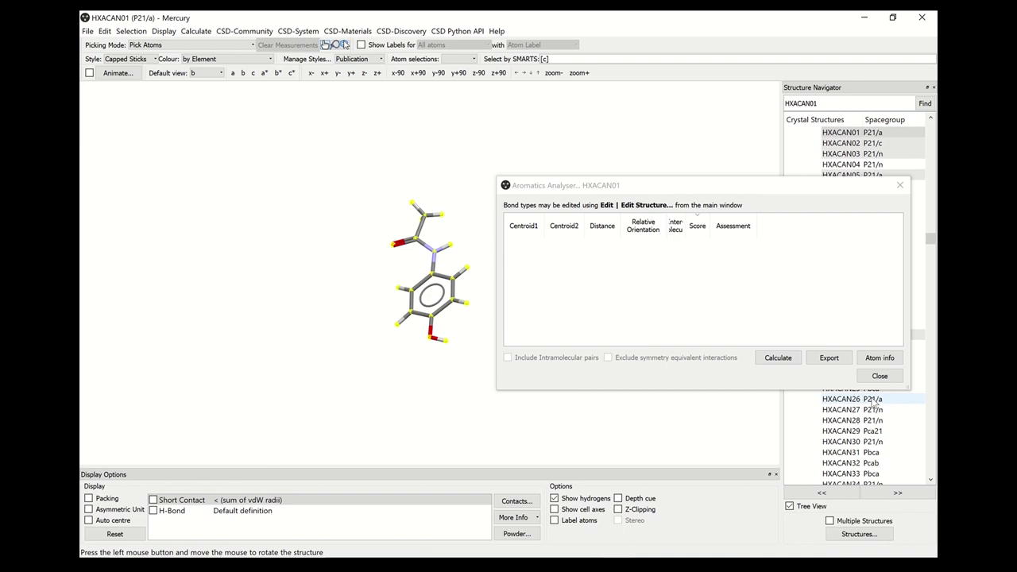
Step: Run Calculate to list scored Strong, Moderate and Weak ring-pair interactions
{"action": "left_click", "coordinate": [783, 358]}
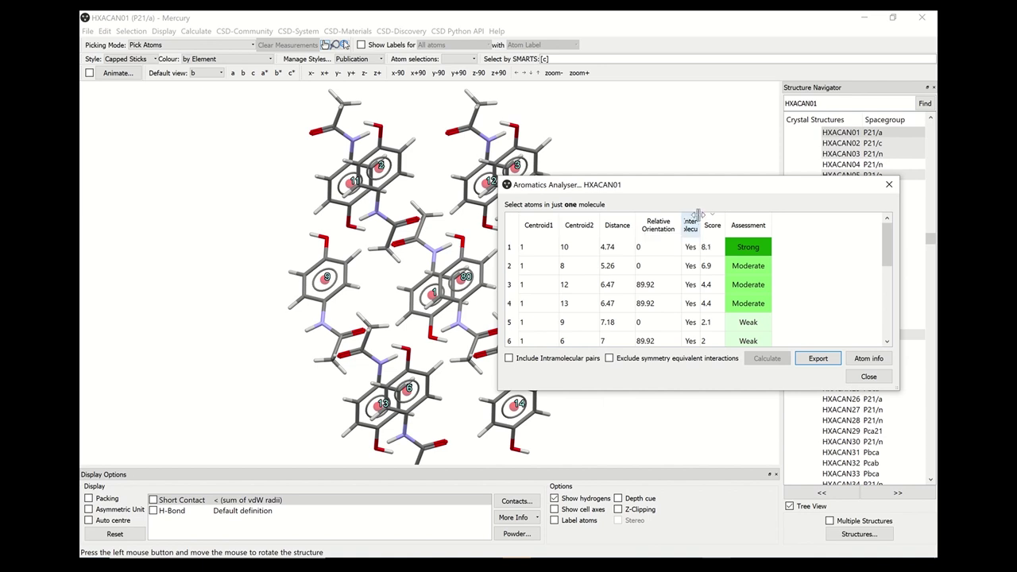
Step: Widen the Inter-molecular column so its heading reads fully
{"action": "left_click_drag", "start_coordinate": [698, 215], "coordinate": [723, 218]}
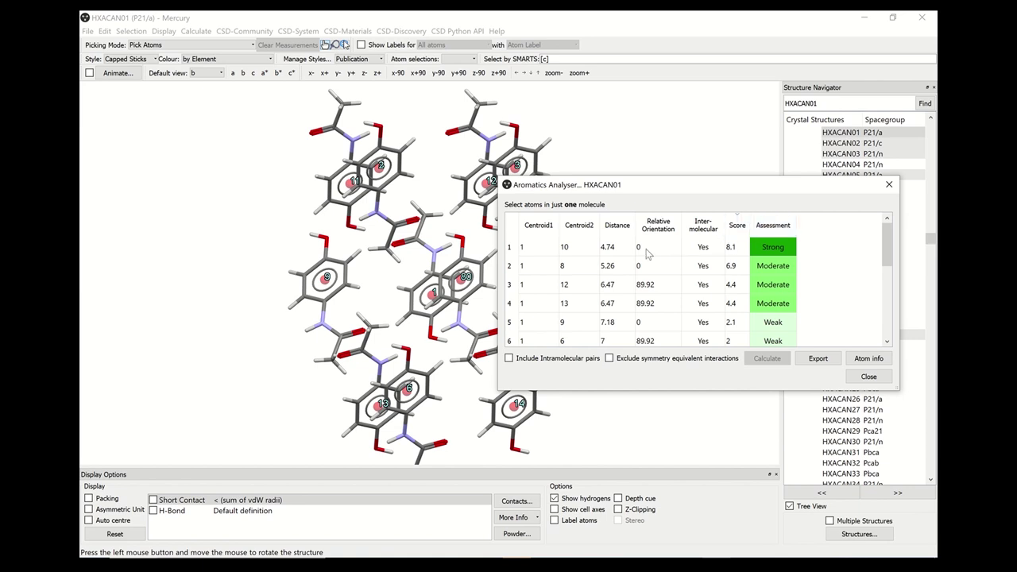
Step: Highlight the centroid 1–10 pair scoring 8.1 and rotate to view the stacked dimer
{"action": "left_click", "coordinate": [537, 254]}
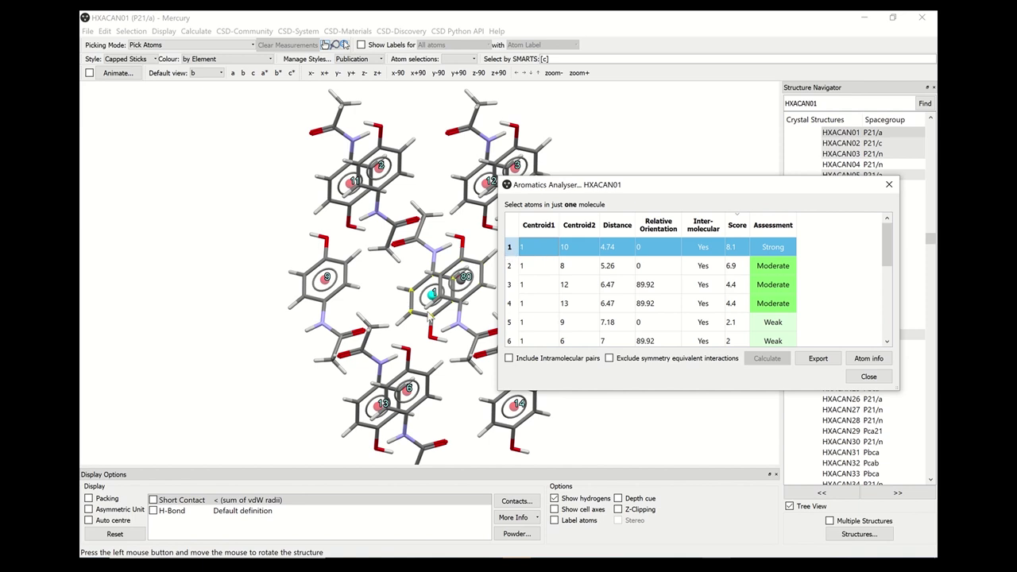
{"action": "mouse_move", "coordinate": [430, 310]}
{"action": "left_mouse_down"}
{"action": "mouse_move", "coordinate": [451, 293]}
{"action": "mouse_move", "coordinate": [450, 319]}
{"action": "left_mouse_up"}
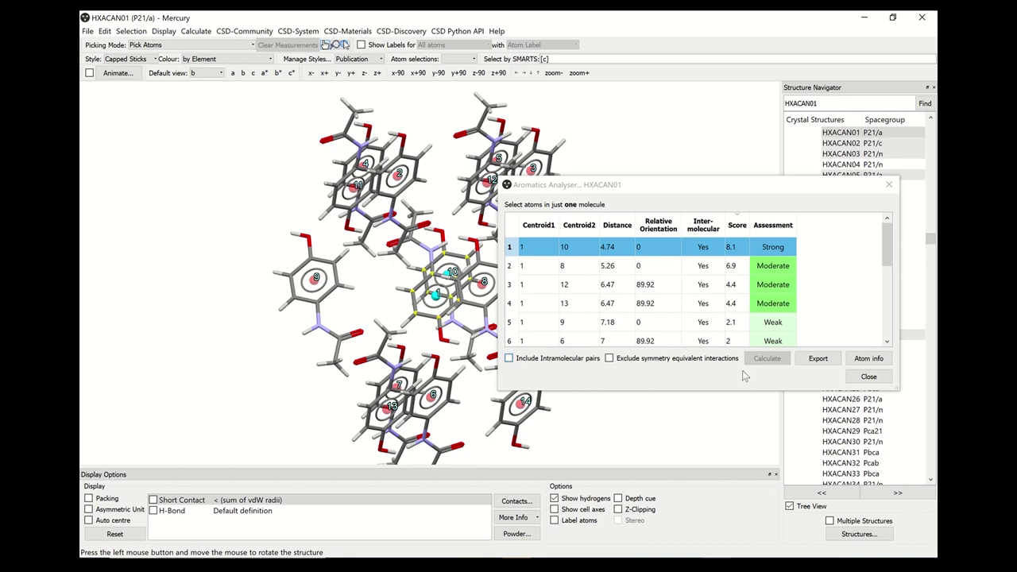
{"action": "left_click", "coordinate": [809, 362]}
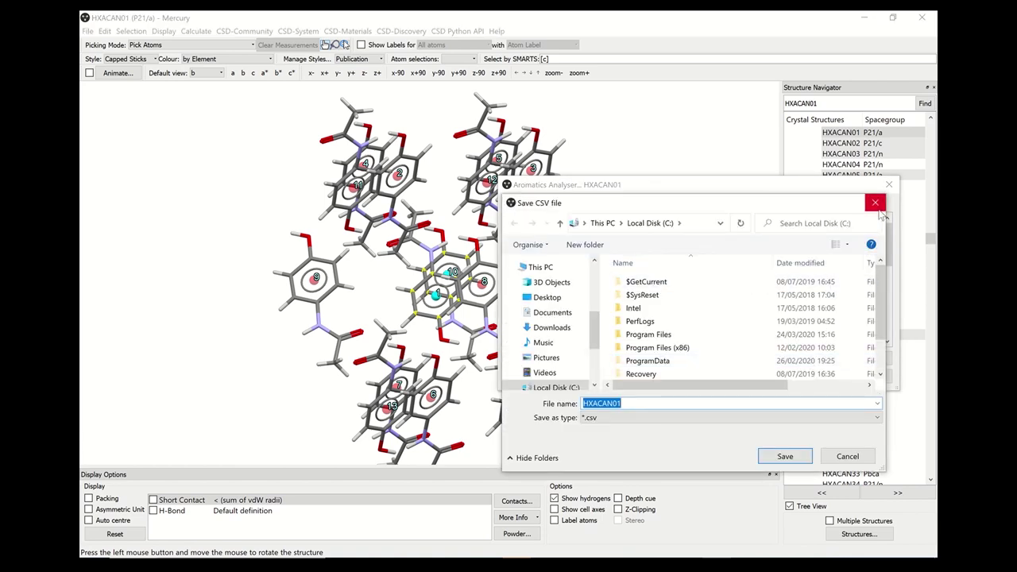
{"action": "left_click", "coordinate": [880, 210]}
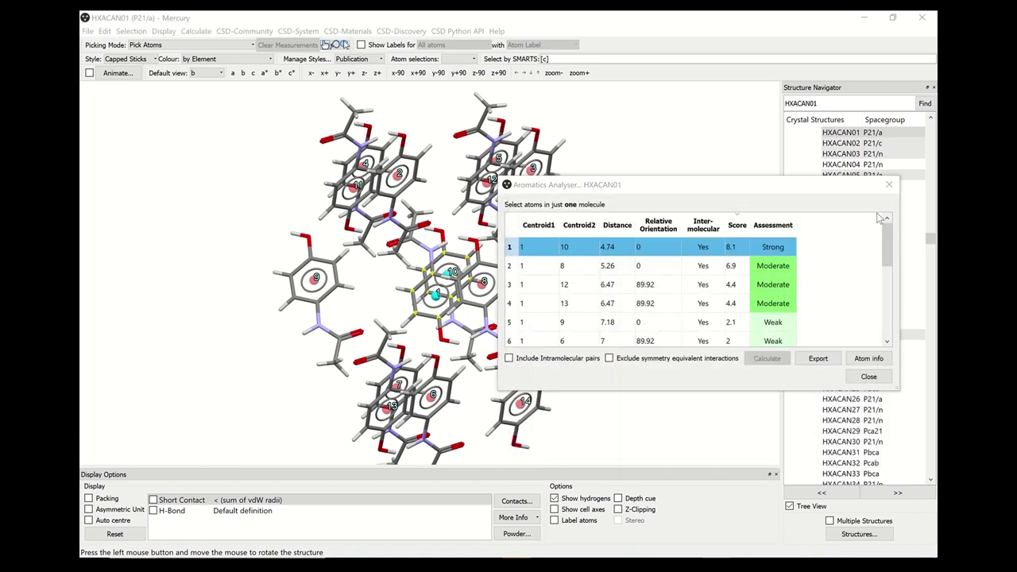
{"action": "left_click", "coordinate": [867, 362]}
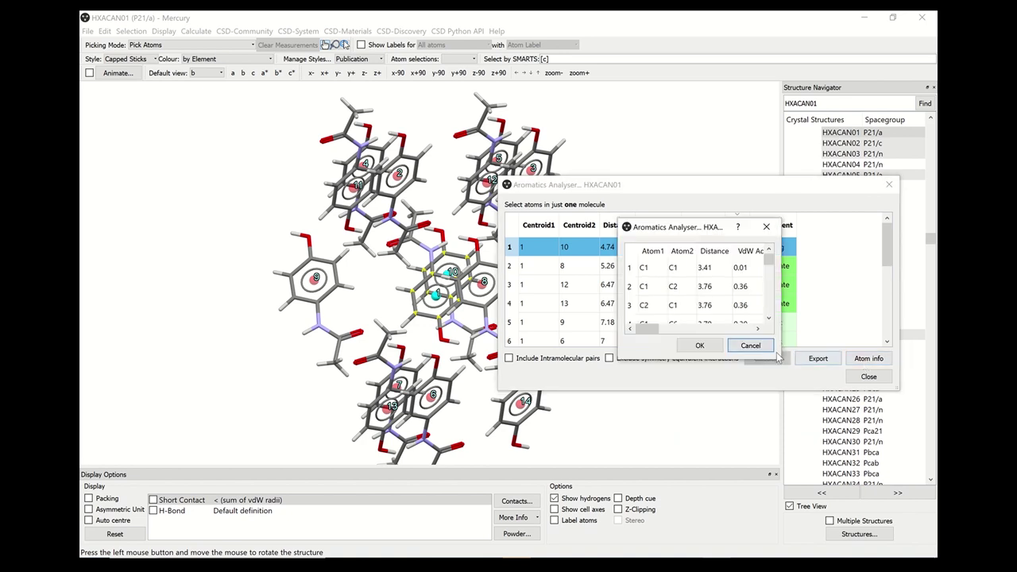
{"action": "left_click", "coordinate": [750, 347]}
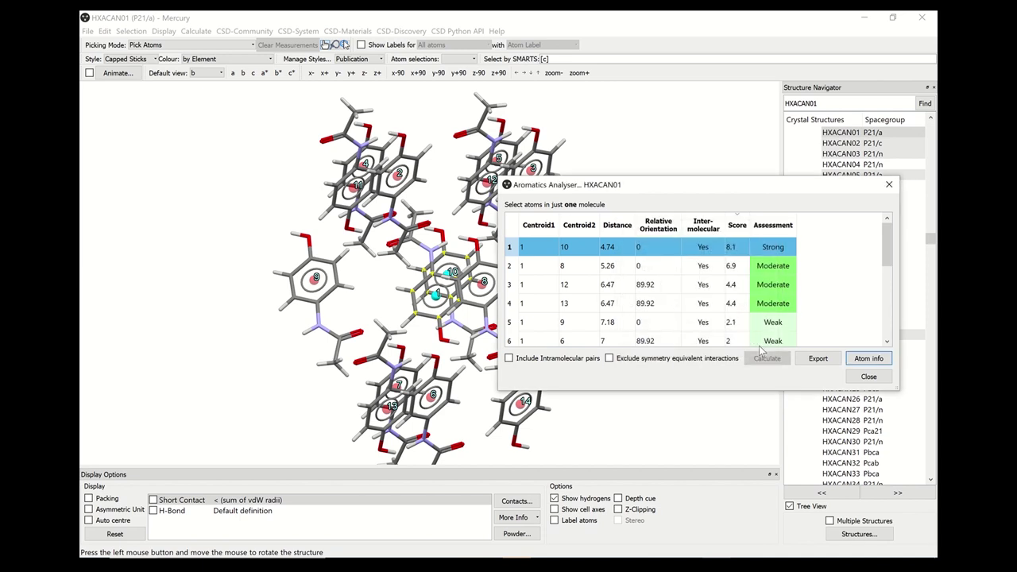